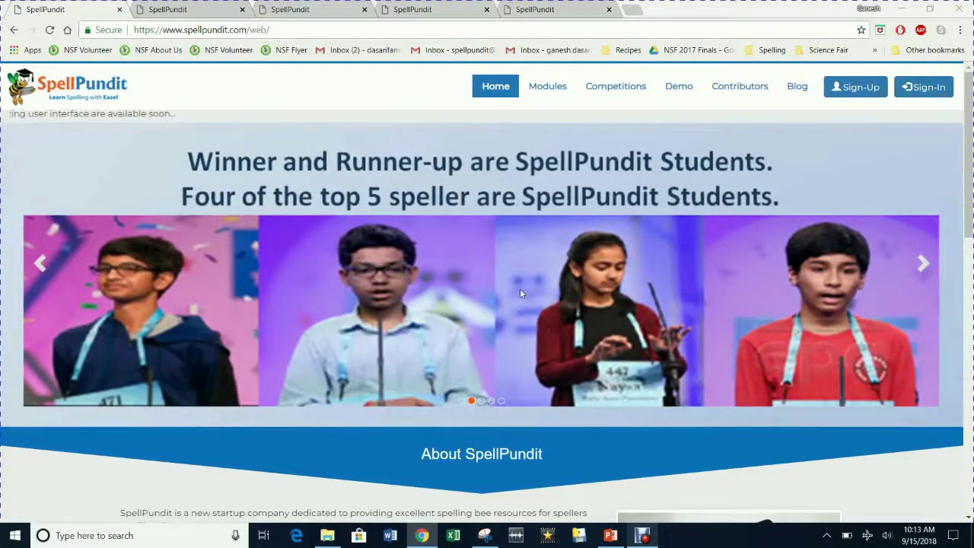
Step: Review the module word counts, then show the Level 1 dashboard's 500-word sets
click(326, 257)
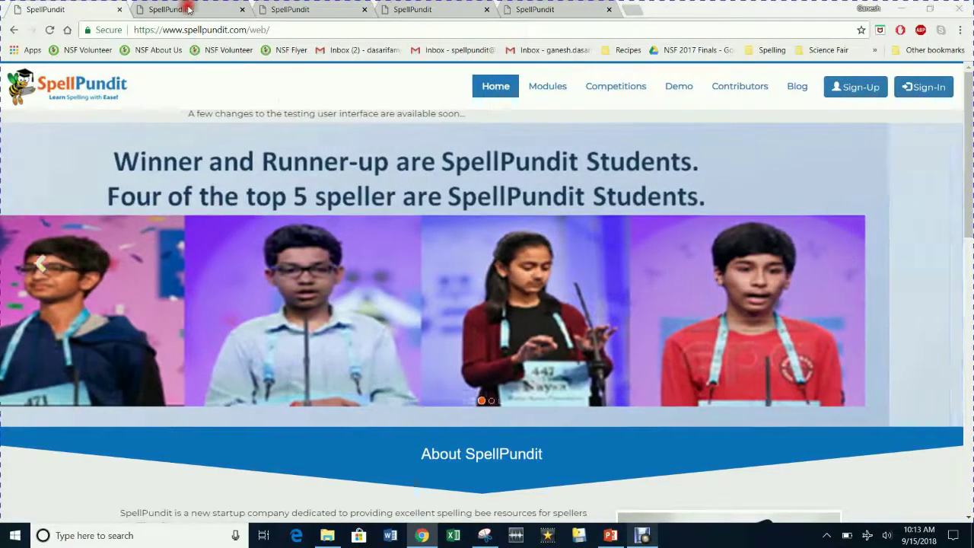
click(185, 8)
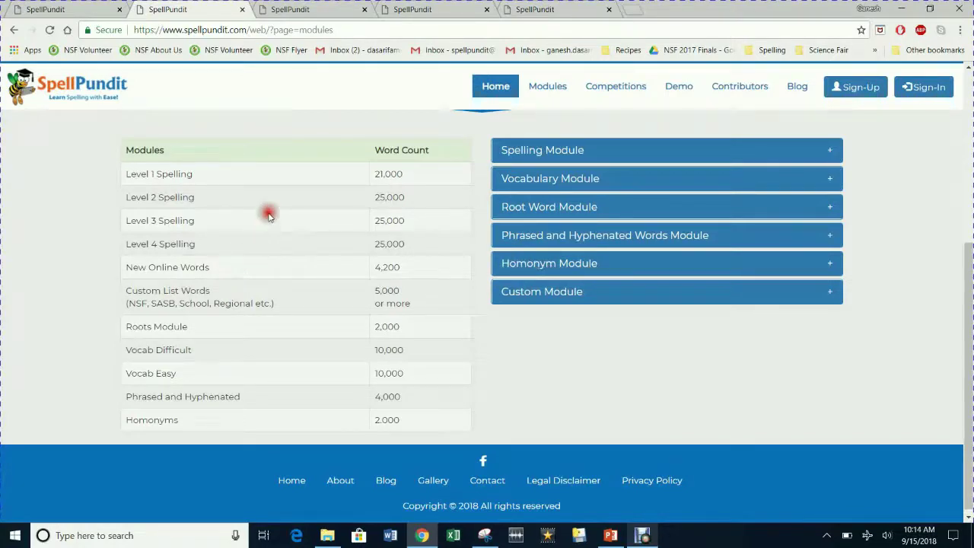
click(308, 9)
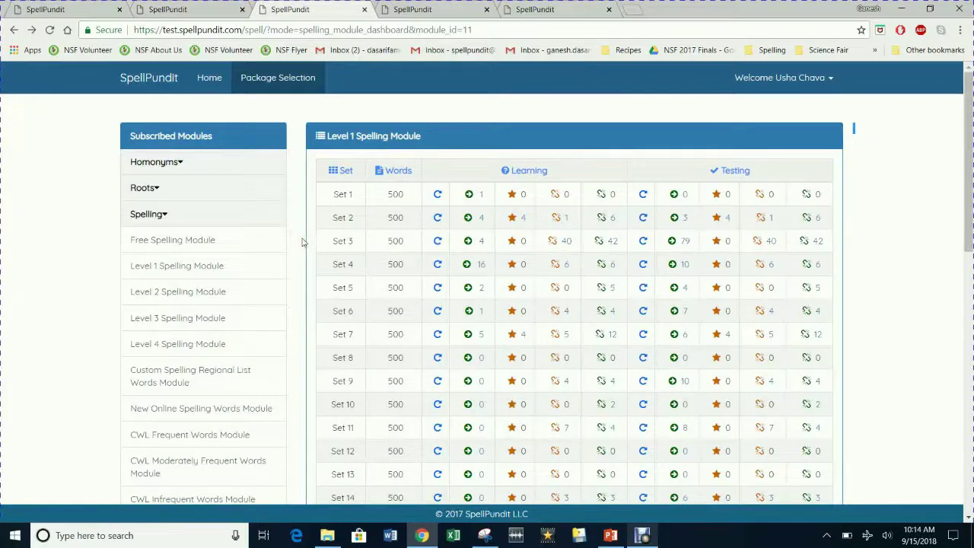
Step: Browse the Subscribed Modules list and open Set 1 at word 1, gobemouche
click(276, 291)
click(276, 273)
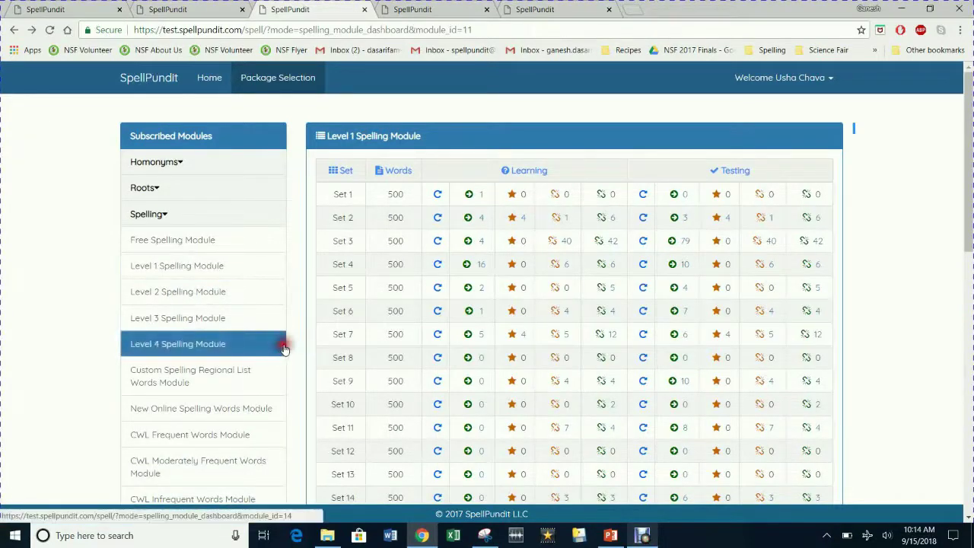
click(303, 344)
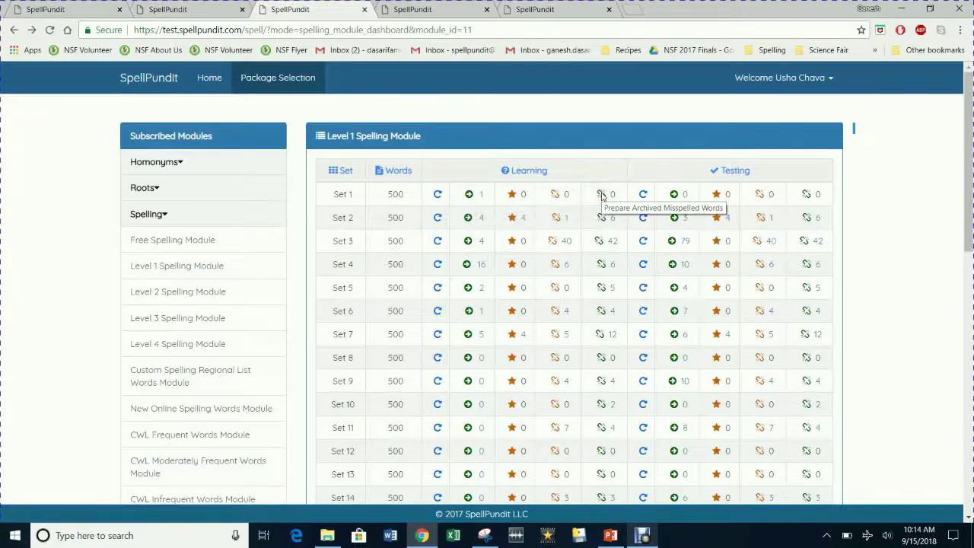
click(601, 194)
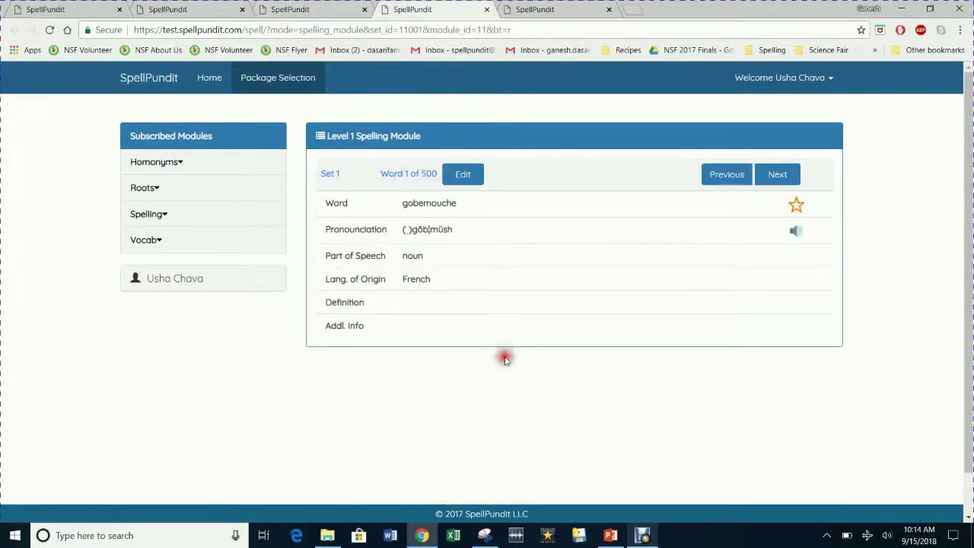
Step: Advance to word 2, glaciarium, star it as a favourite, and play its pronunciation
click(507, 363)
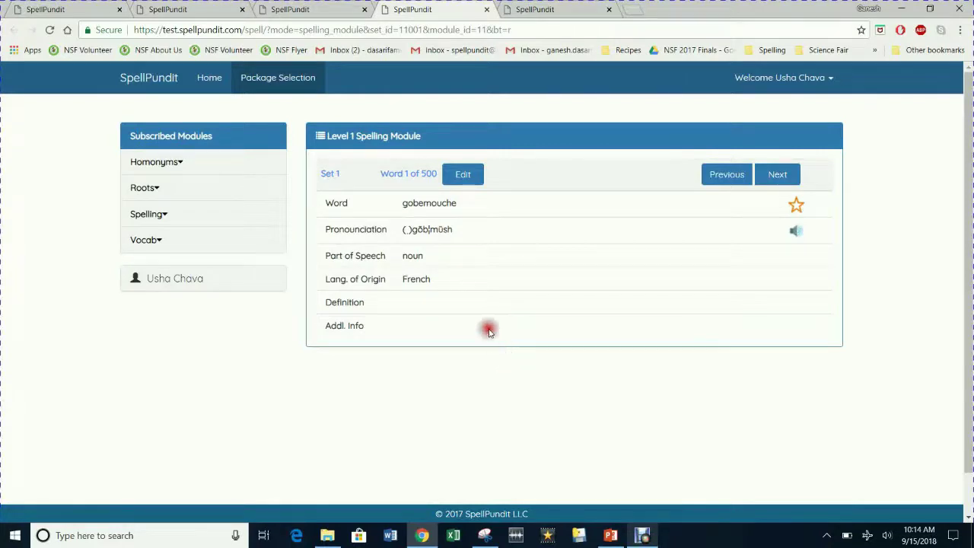
key(Right)
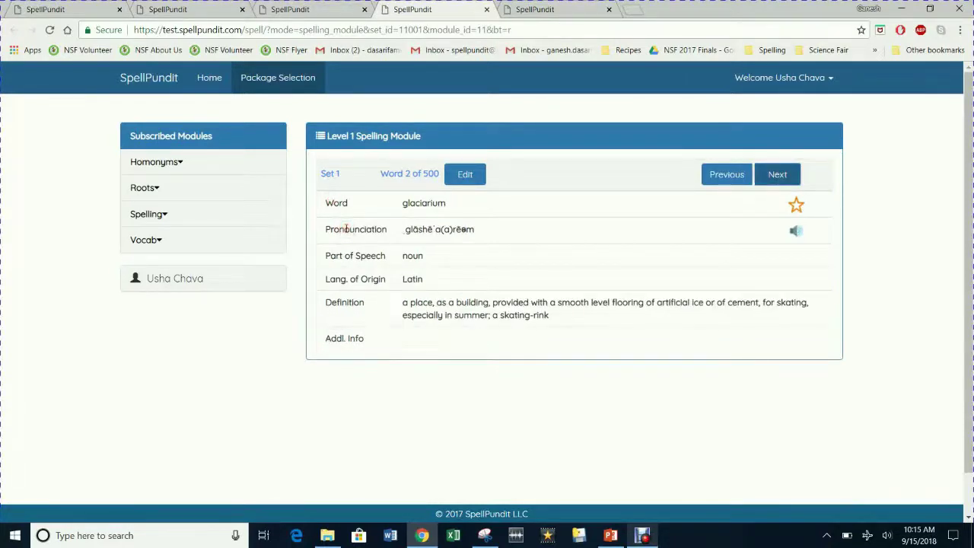
click(344, 300)
click(797, 206)
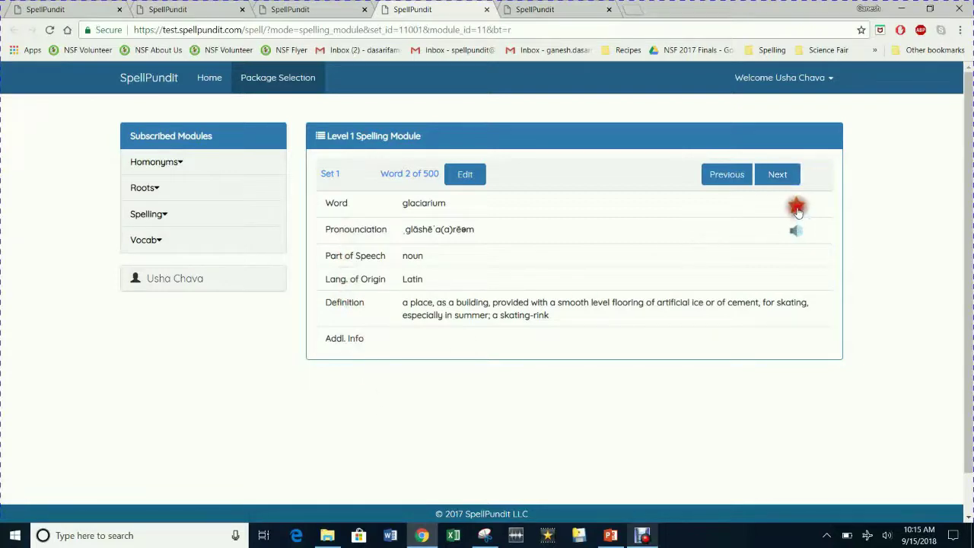
click(797, 207)
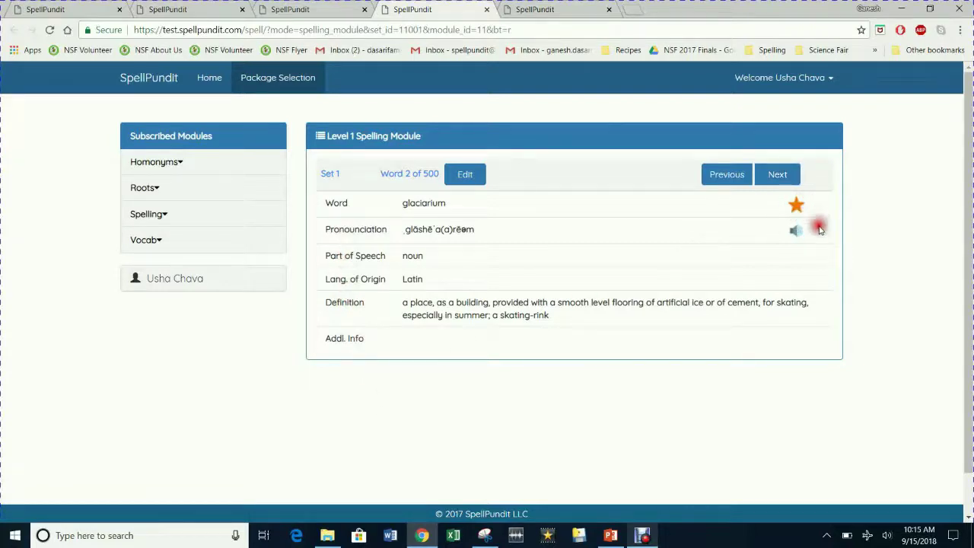
click(801, 231)
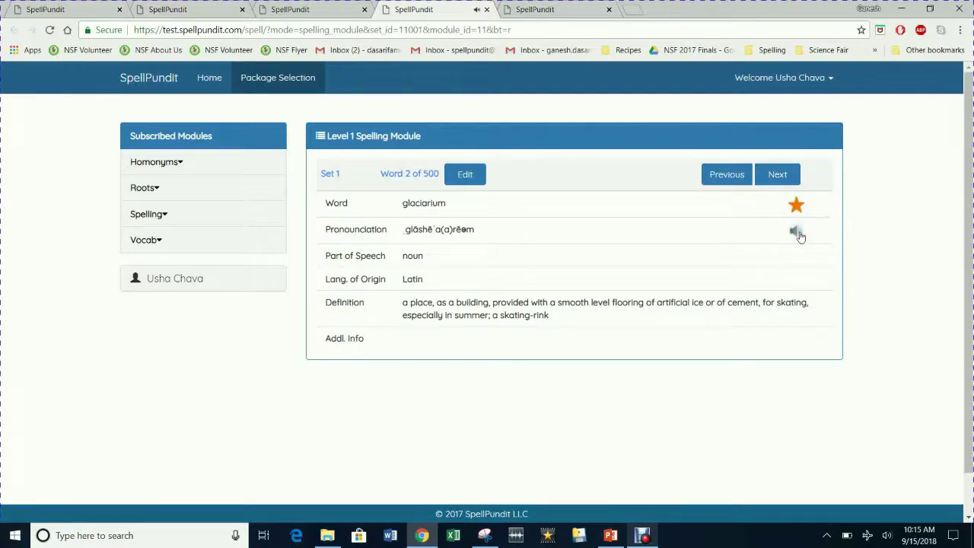
click(553, 9)
Step: Start the Level 1 practice and spell word 1, gobemouche, correctly
click(616, 275)
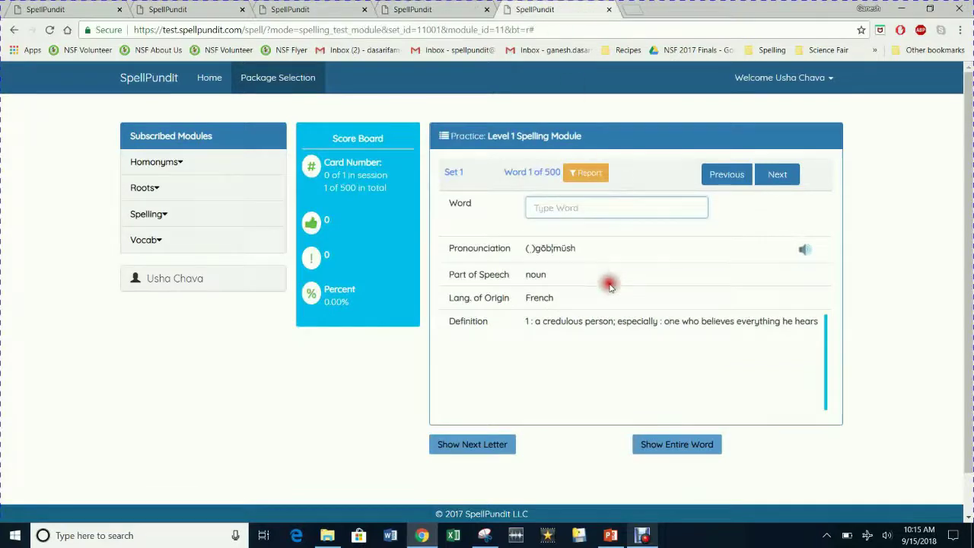
click(583, 213)
text(gobemouche)
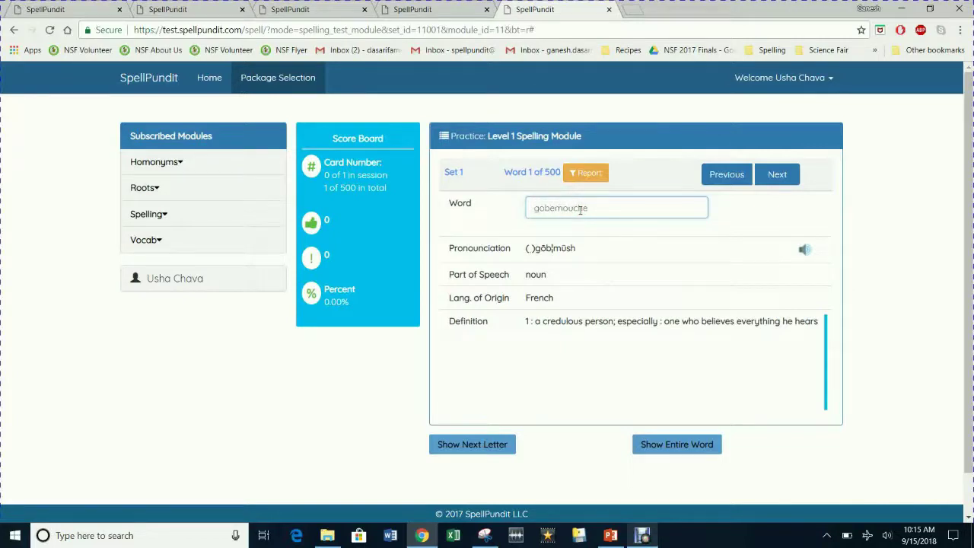
click(721, 229)
click(740, 233)
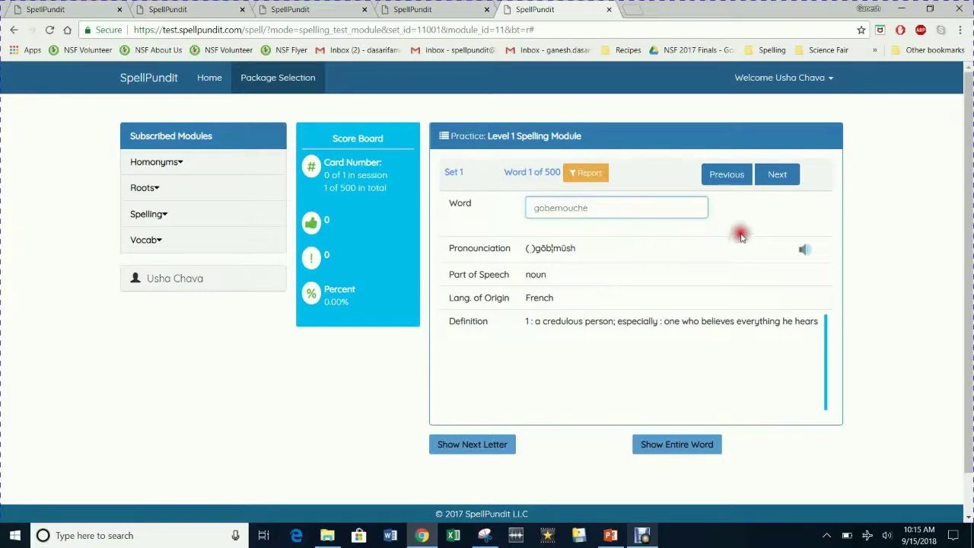
click(784, 185)
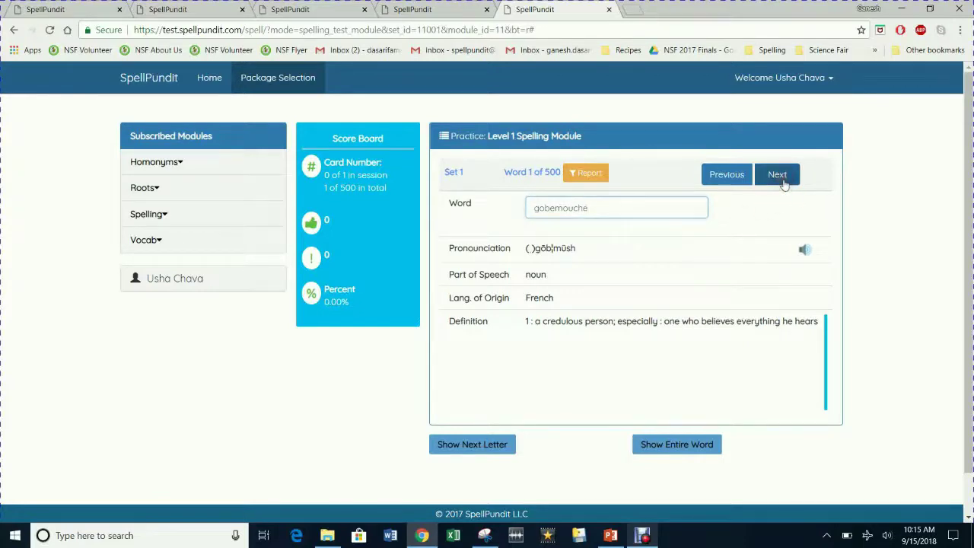
click(827, 181)
Step: Attempt glaciarium as 'galciarium' and continue past the correct-spelling feedback
click(859, 191)
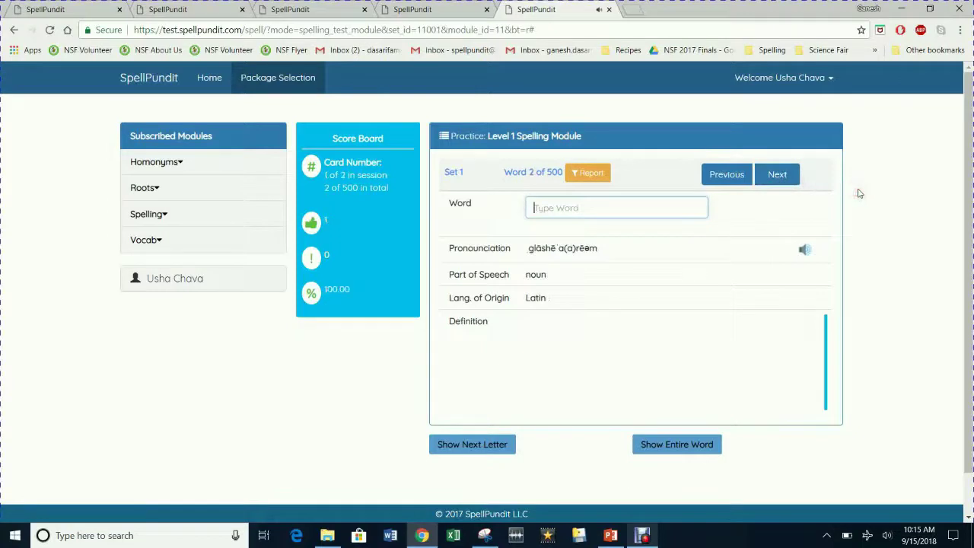
click(858, 191)
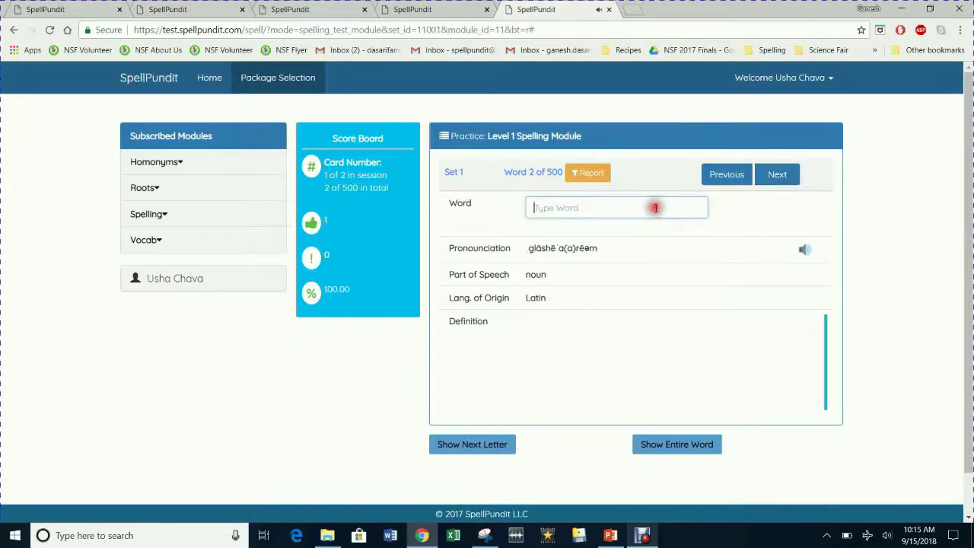
text(glaciarium)
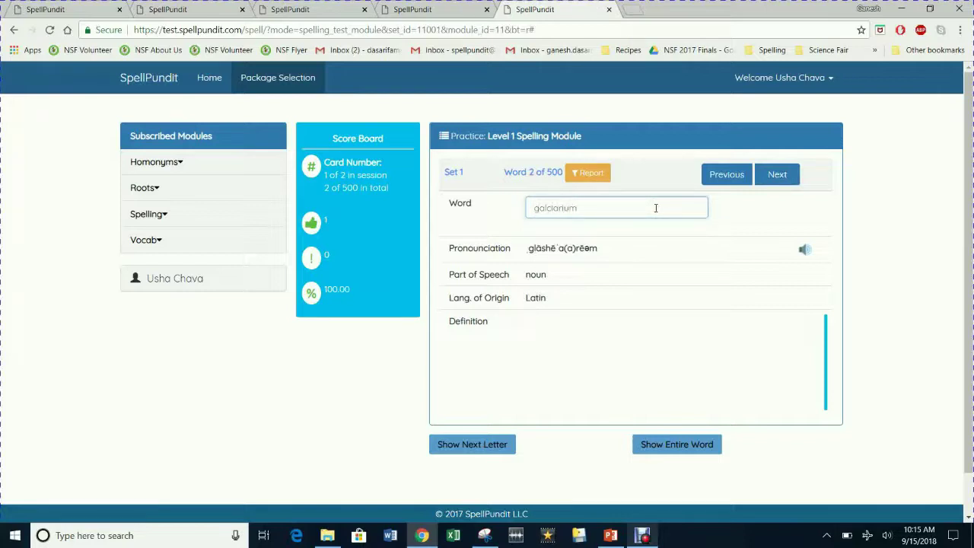
click(784, 175)
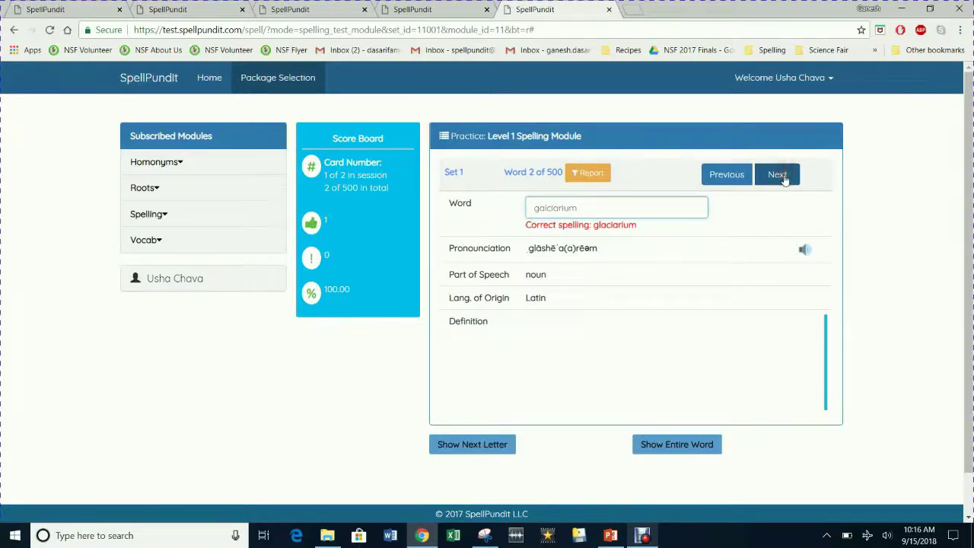
click(784, 178)
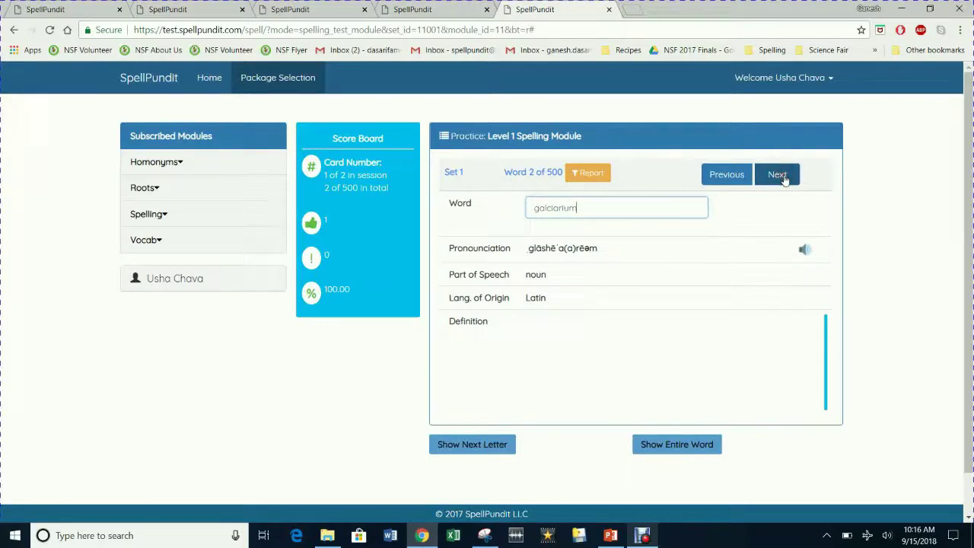
Step: Advance to practice word 3 with the score at one correct, one wrong (50%)
click(784, 178)
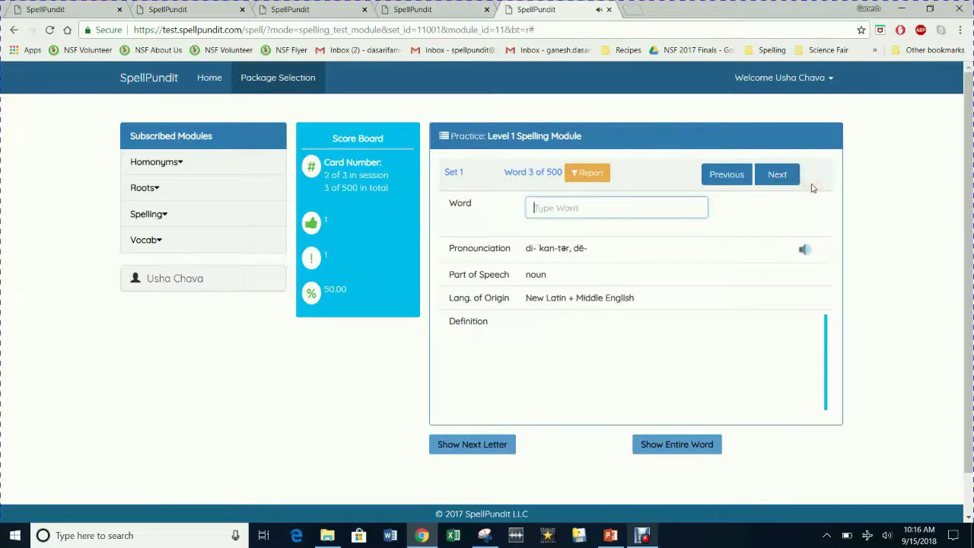
click(812, 188)
click(422, 179)
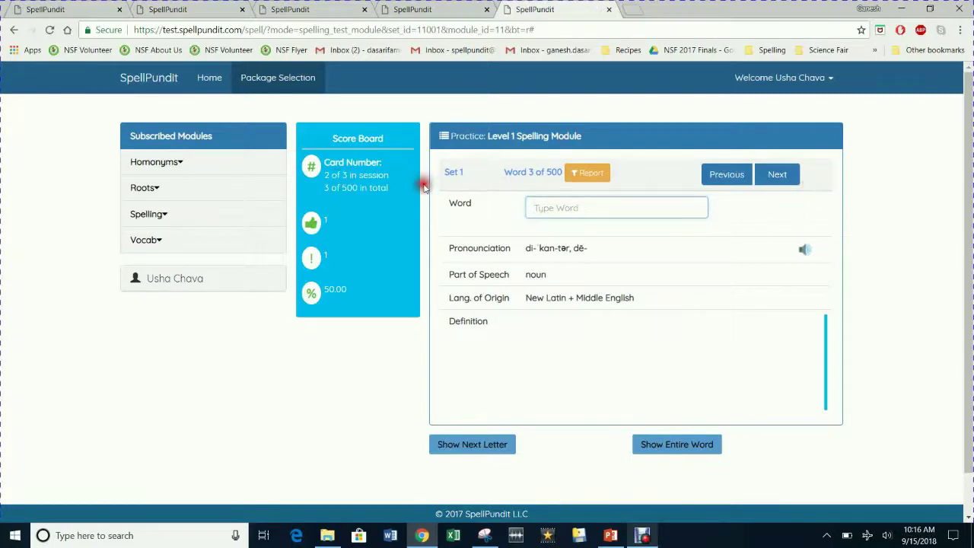
click(396, 187)
click(343, 220)
click(343, 255)
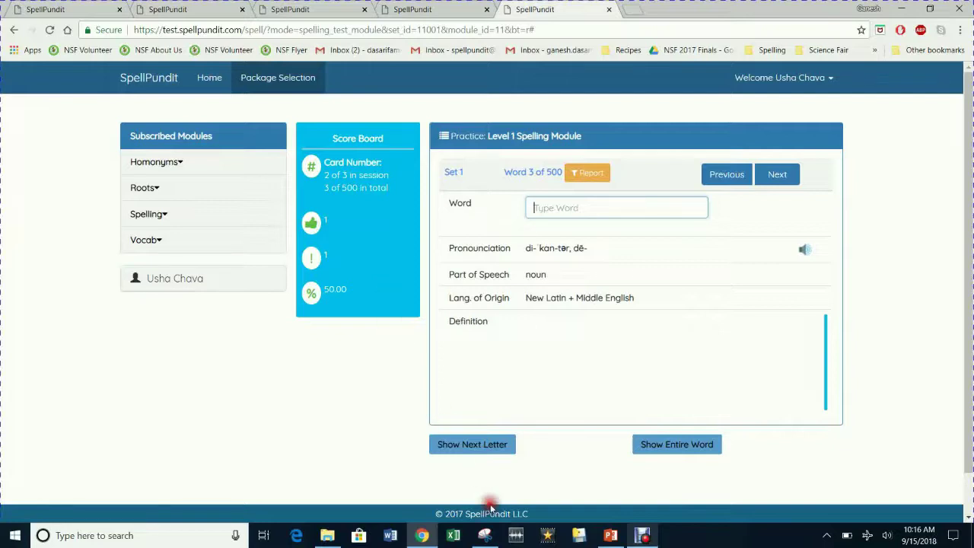
Step: Reveal word 3's first letter, then its entire spelling, decanter
click(479, 449)
click(479, 449)
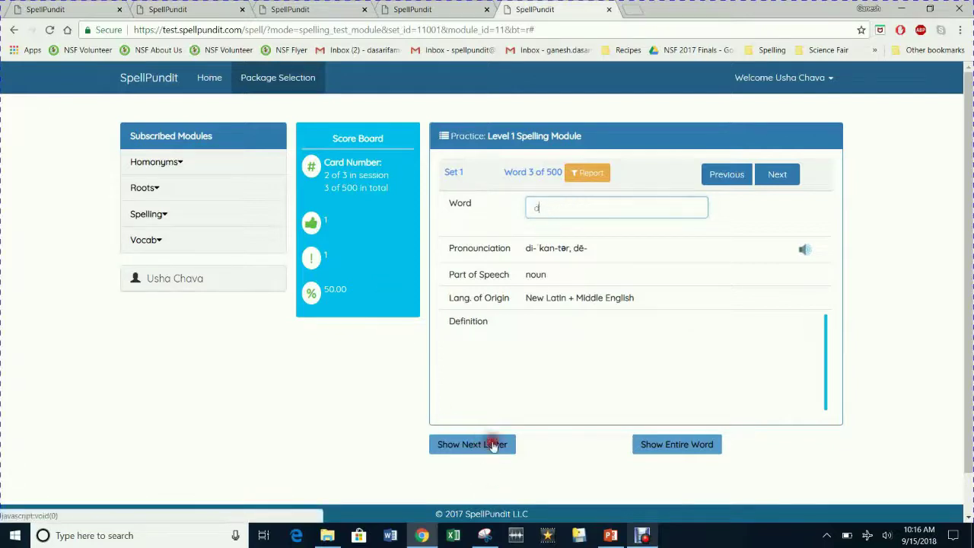
click(685, 451)
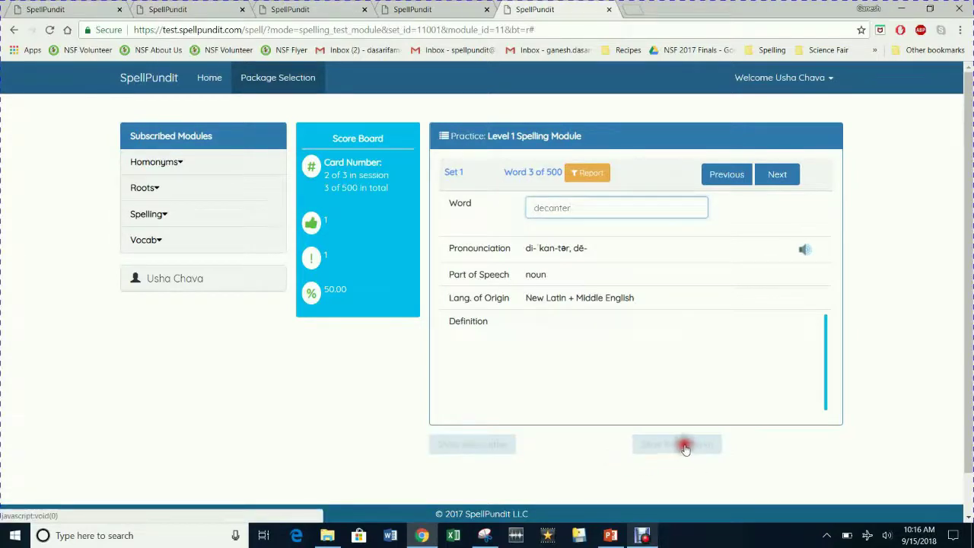
click(585, 174)
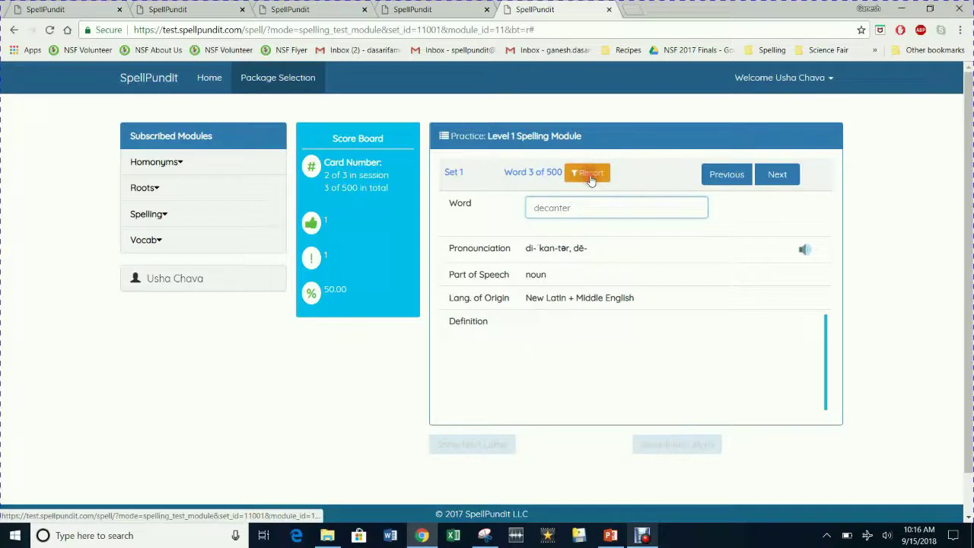
Step: View the report listing glaciarium as the missed Latin word, then close it
click(600, 181)
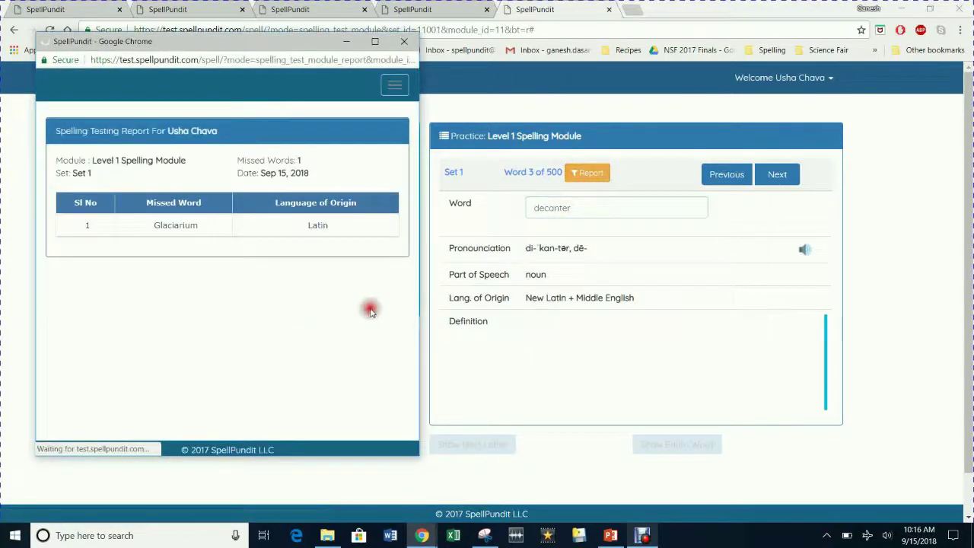
click(372, 312)
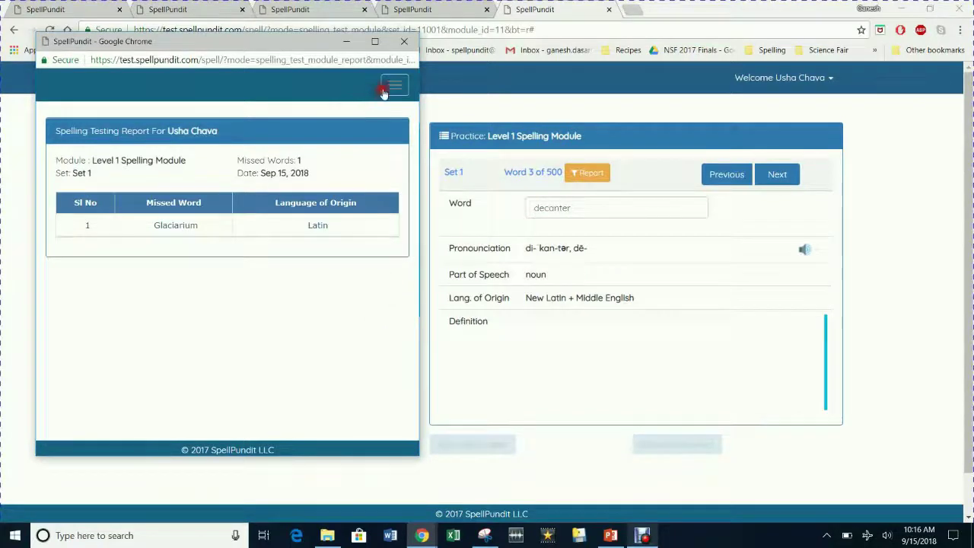
click(380, 279)
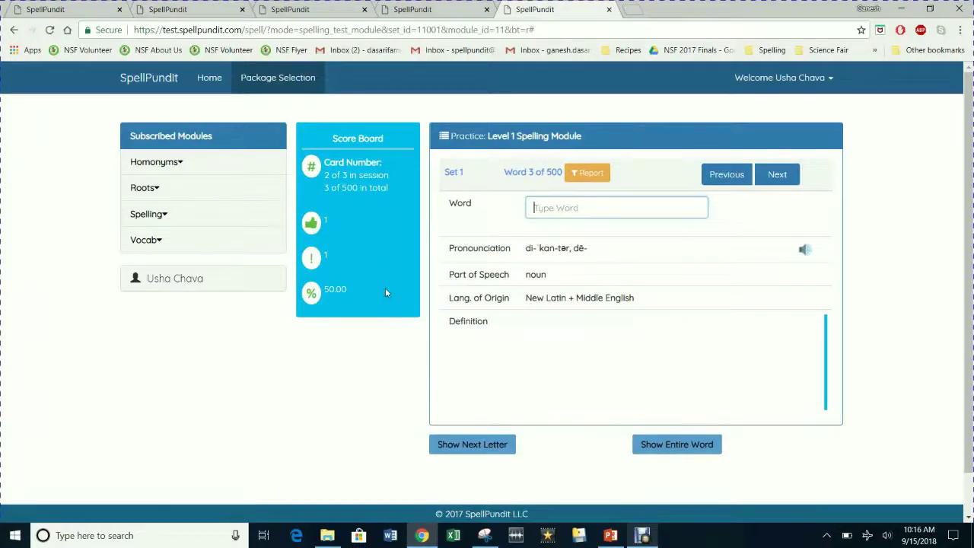
Step: Start the timed run and spell halafian, spermatozoid, gliando, walpi and marli
click(478, 449)
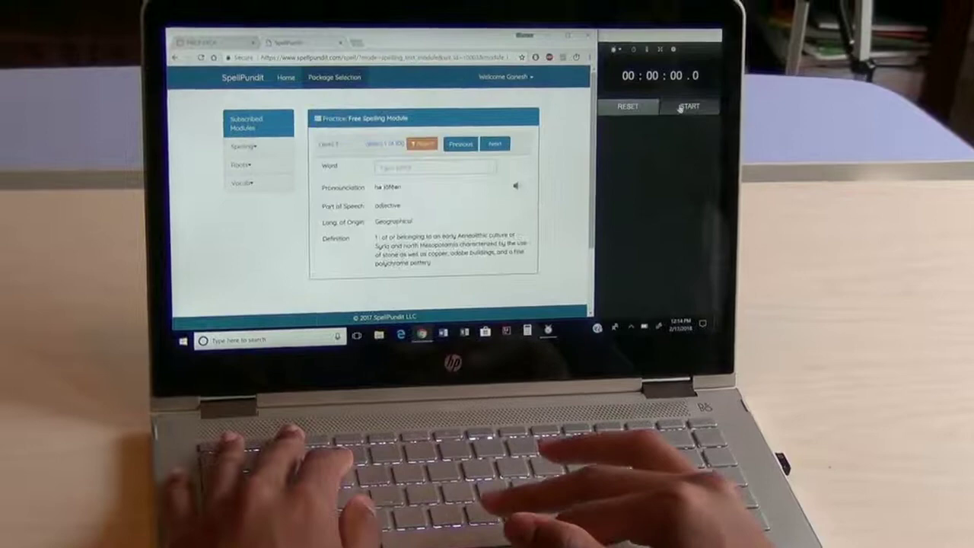
click(680, 107)
click(400, 167)
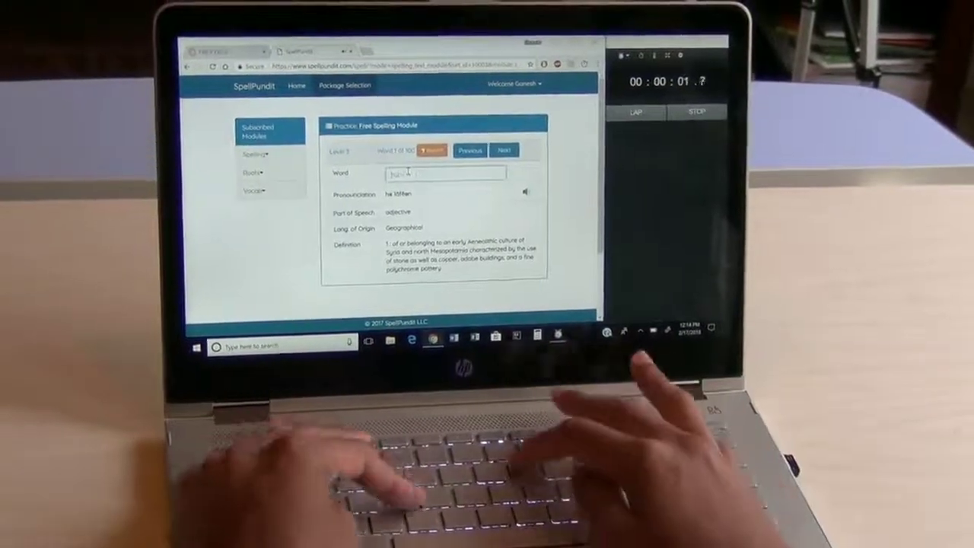
text(halafian)
key(Return)
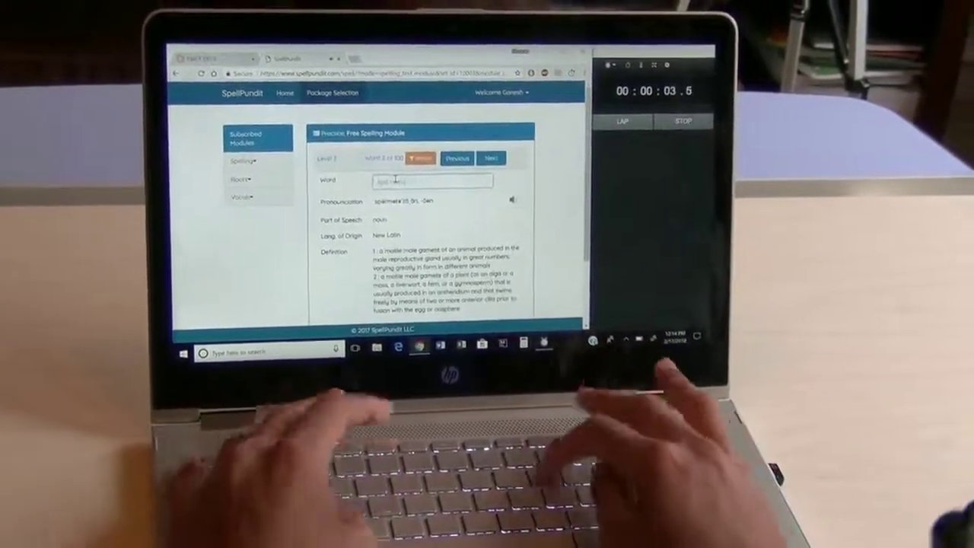
text(spermatozoid)
key(Return)
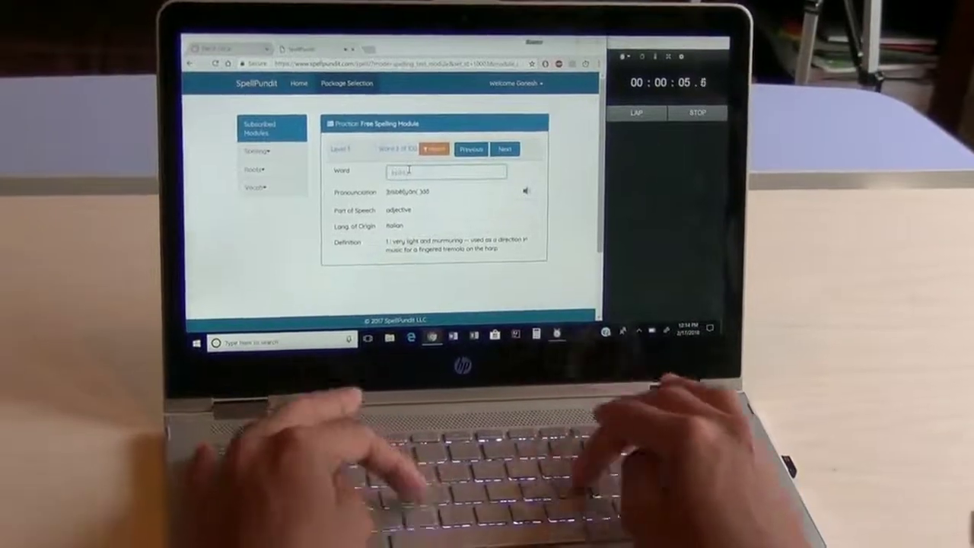
text(gliando)
key(Return)
text(walpi)
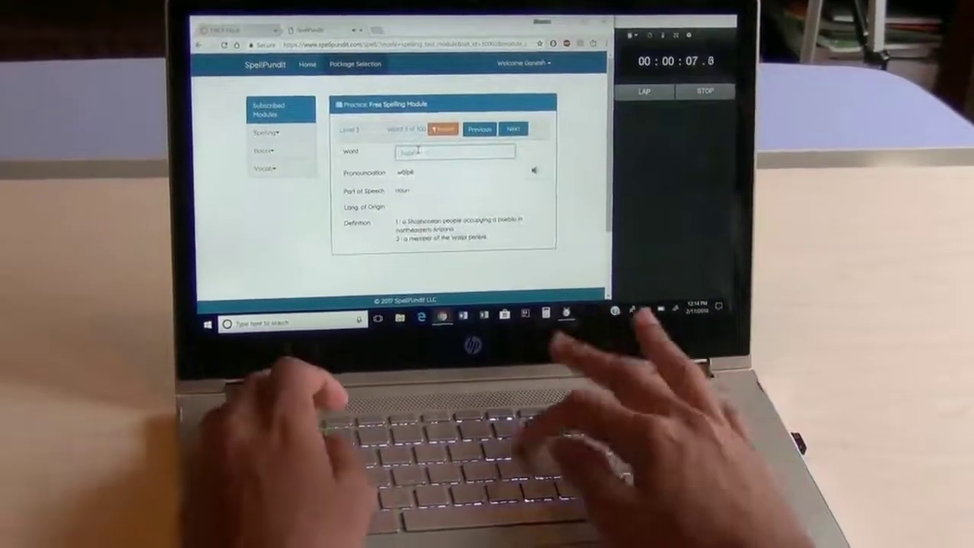
key(Return)
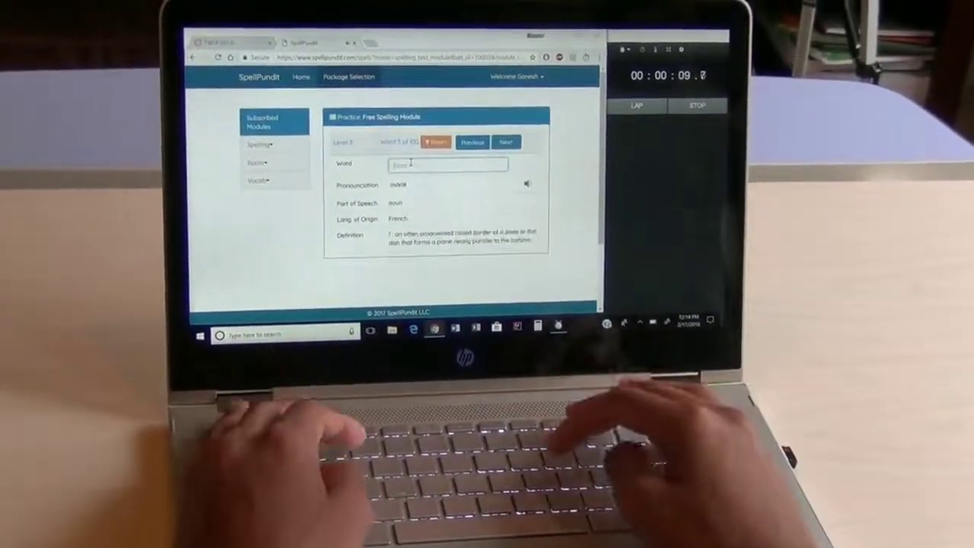
text(marli)
key(Return)
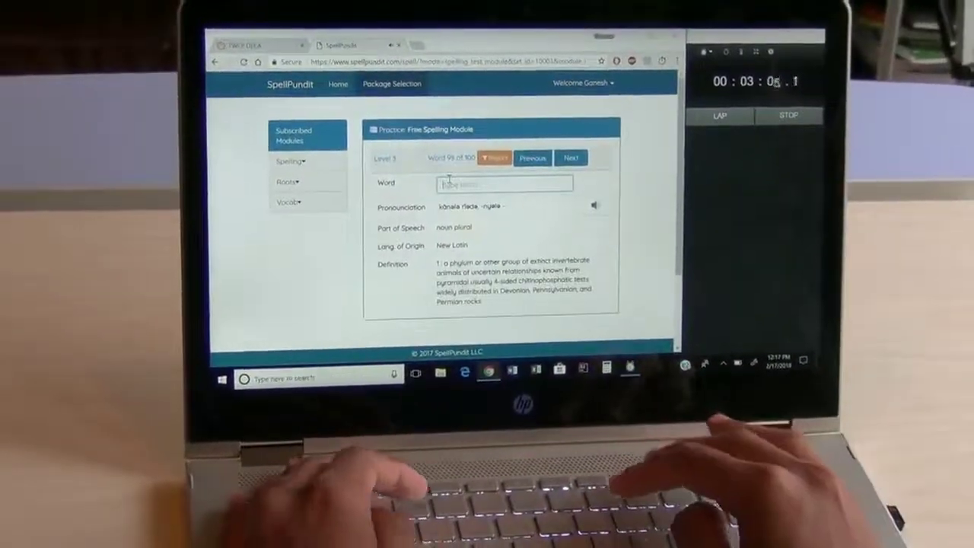
Step: Spell the final words conularida, zamandoque, rasure, commie, frohlich and licar
text(conularida)
key(Return)
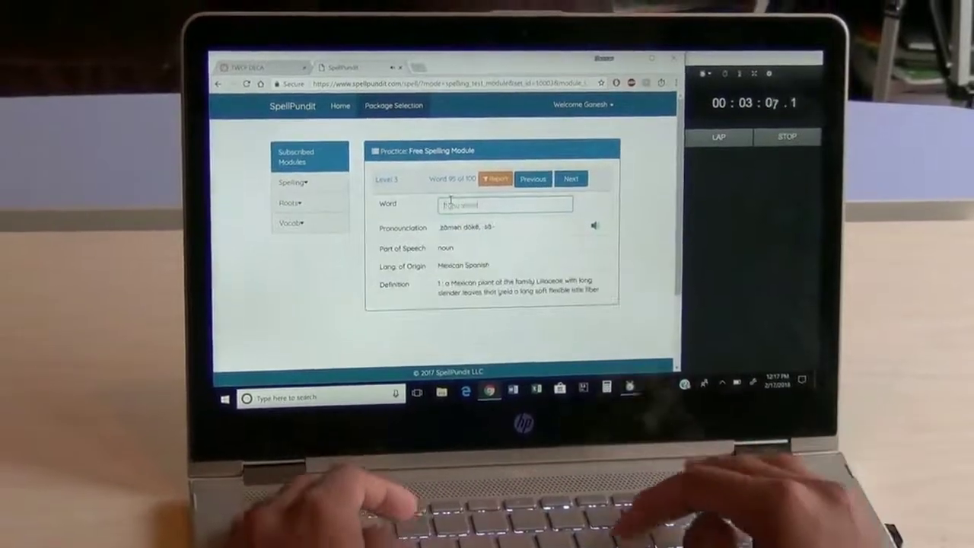
text(zamandoque)
key(Return)
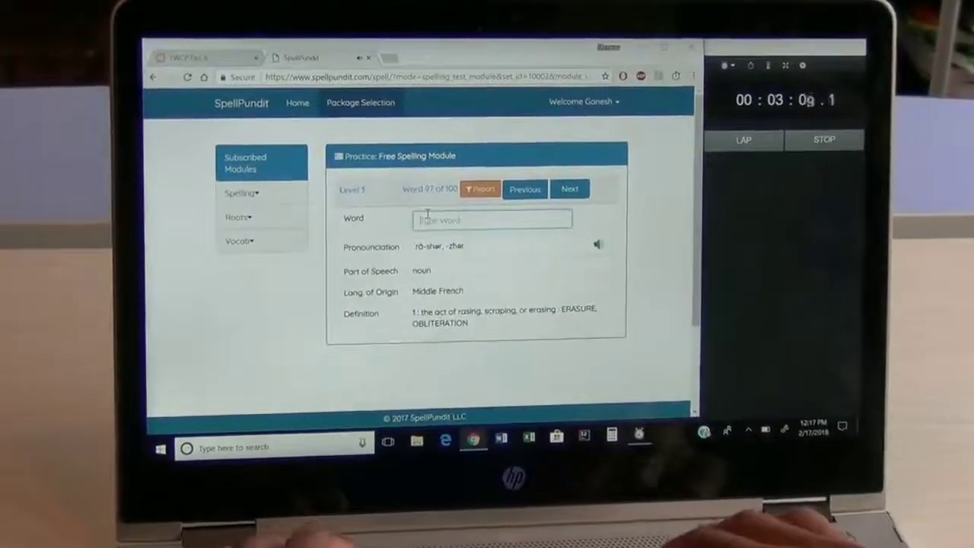
text(rasure)
key(Return)
text(com)
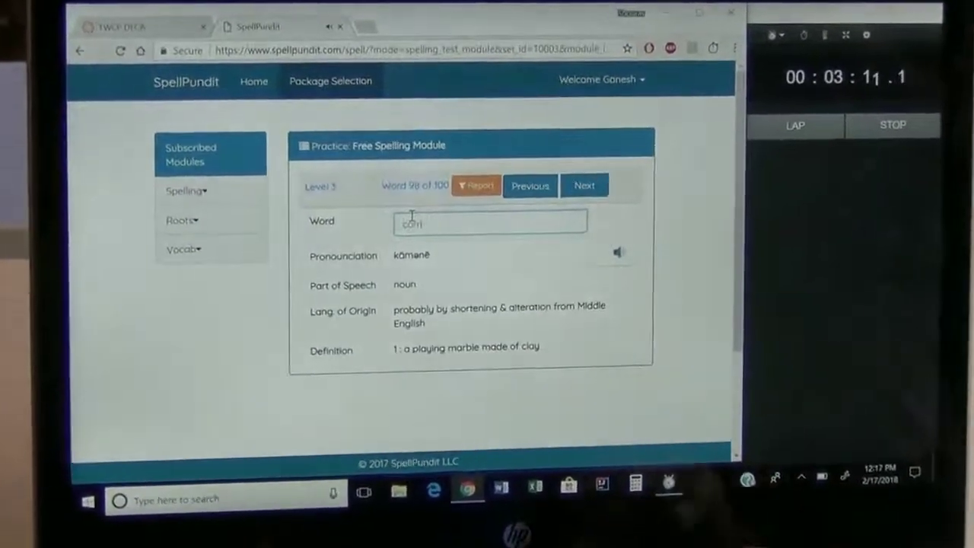
text(mie)
key(Return)
text(froh)
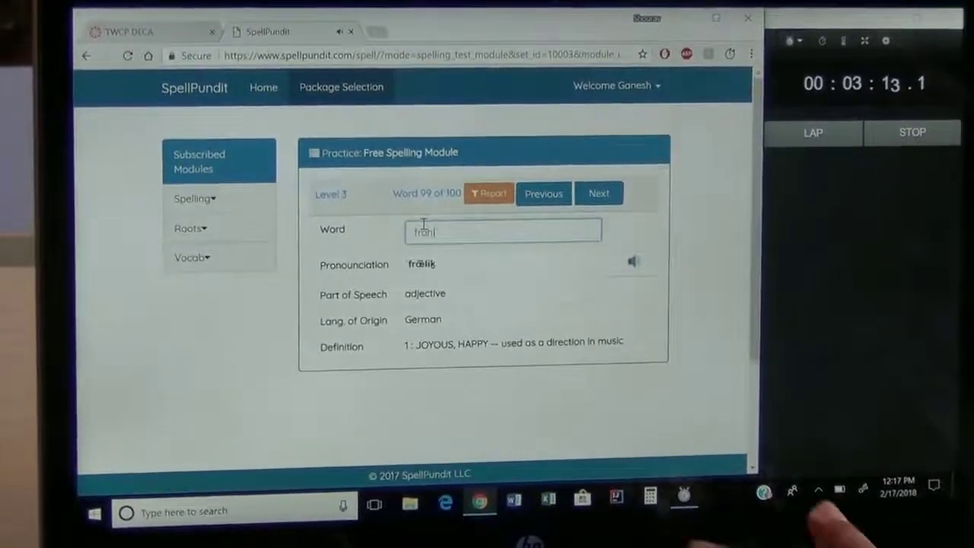
text(lich)
key(Return)
text(licar)
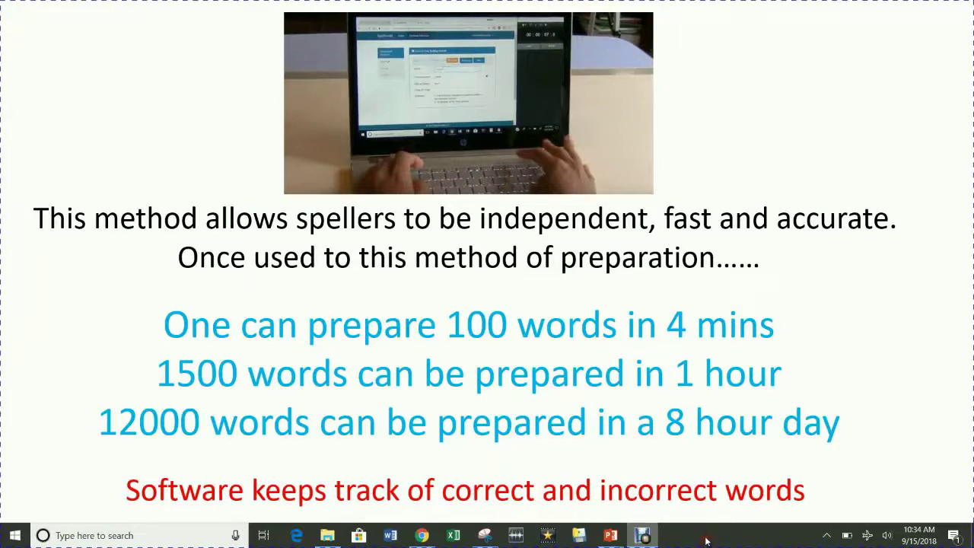
Step: Return to the browser, scroll the spelling module list, and open Homonyms Set 03
click(422, 535)
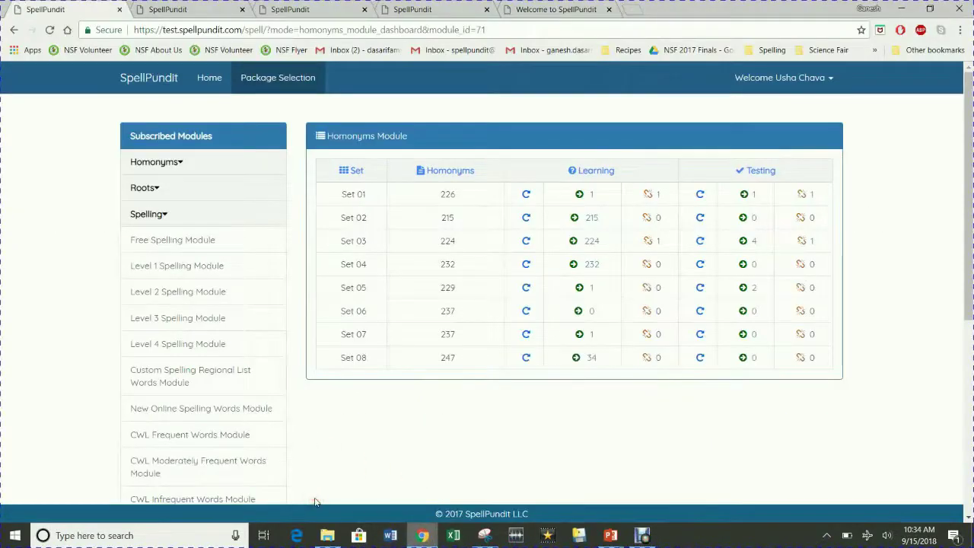
scroll(313, 499, down, 1)
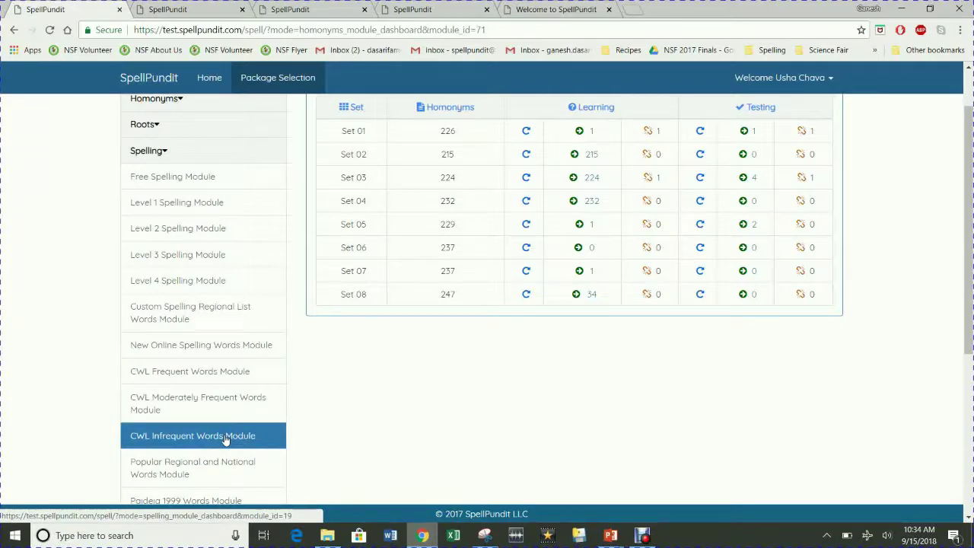
scroll(257, 435, down, 1)
scroll(270, 433, down, 2)
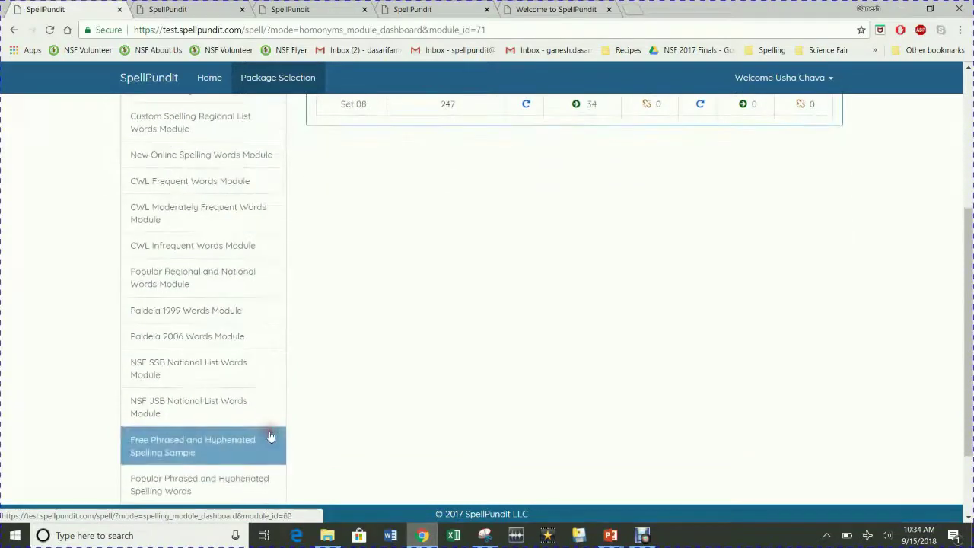
scroll(270, 434, down, 1)
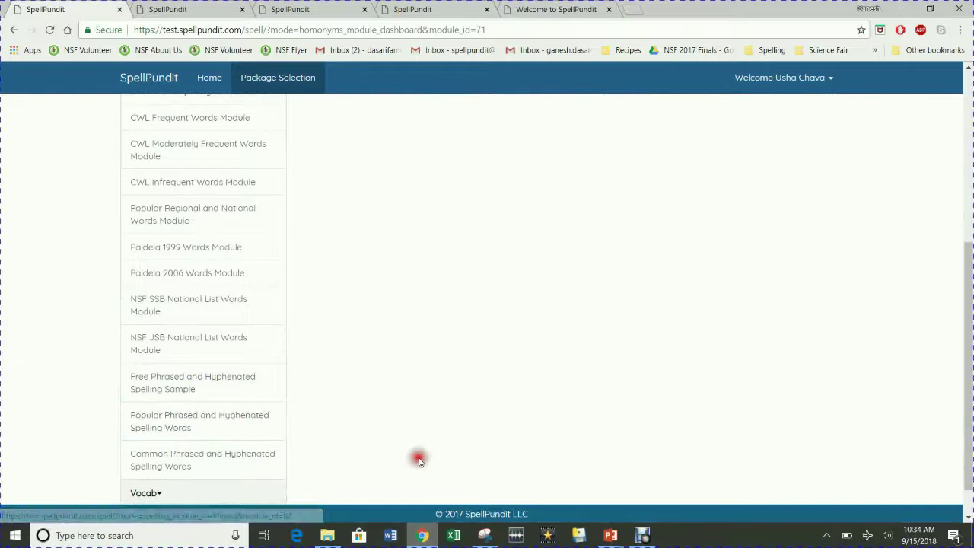
scroll(419, 460, up, 3)
scroll(409, 459, up, 2)
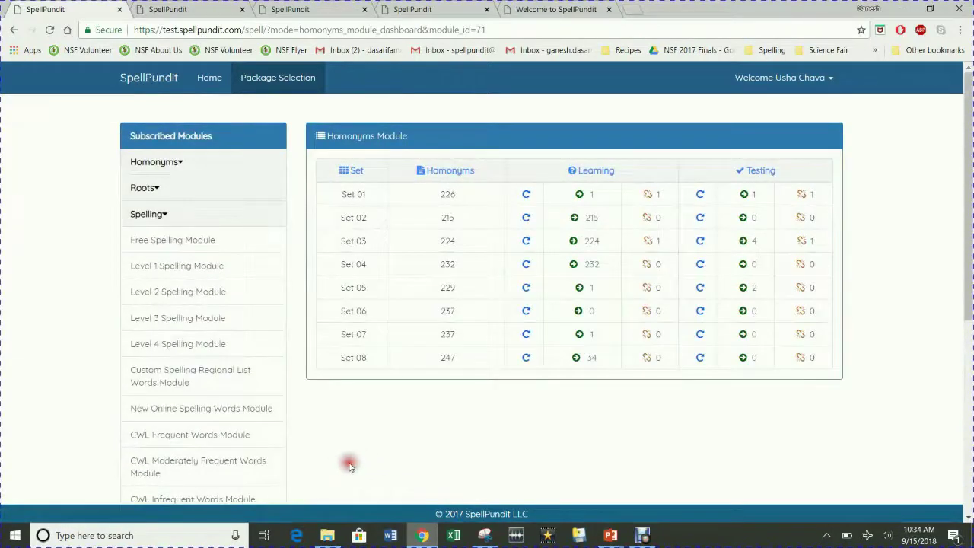
click(218, 8)
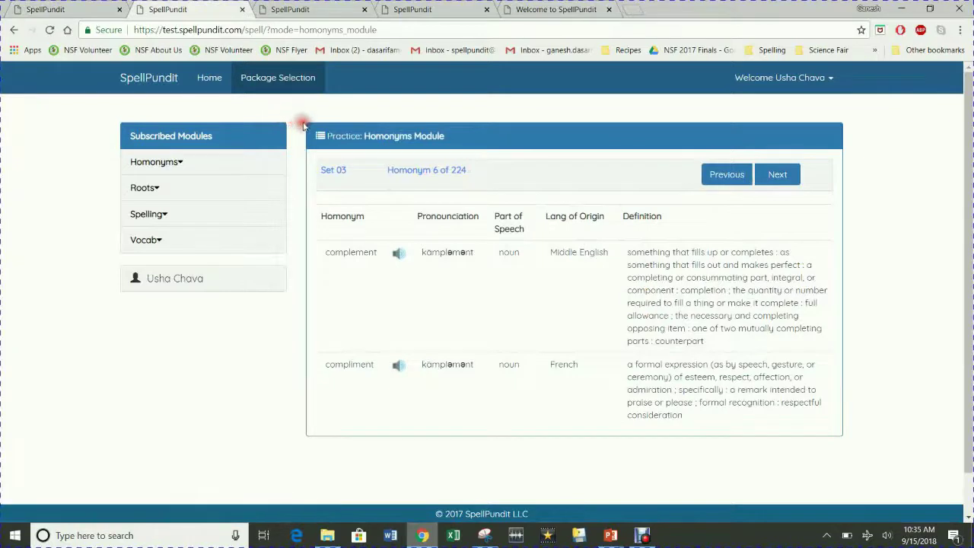
Step: Answer the Homonyms test question by selecting 'caret'
click(300, 8)
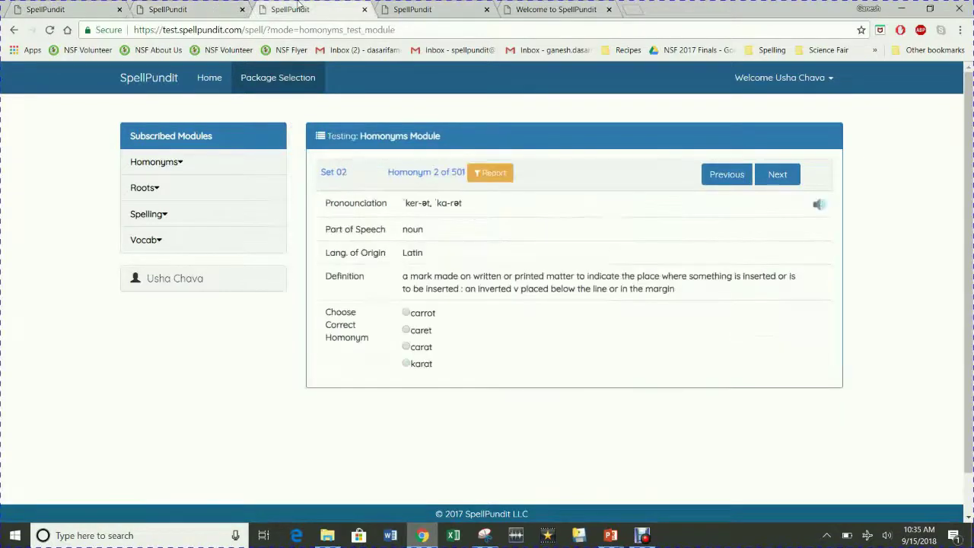
click(384, 430)
click(384, 429)
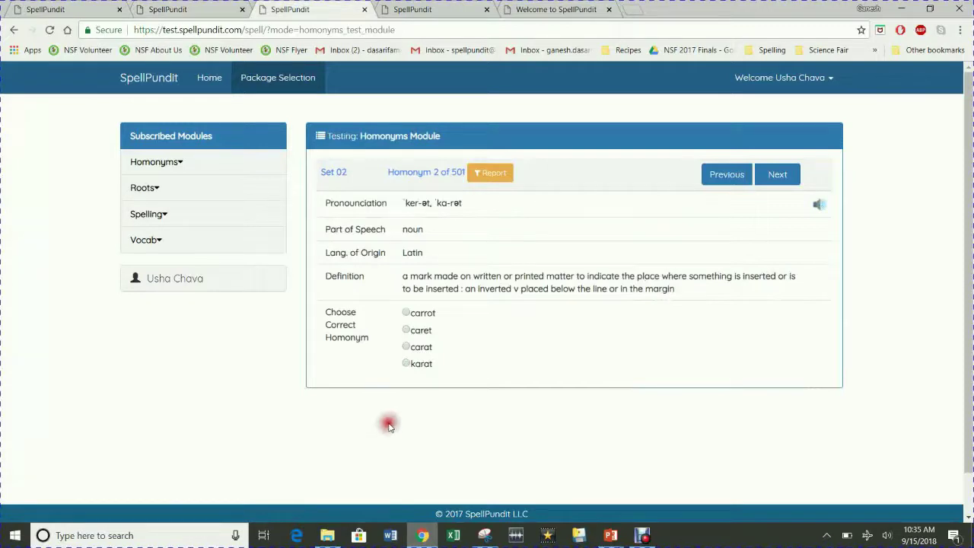
click(406, 332)
click(397, 437)
Step: Show the Vocabulary Module 1 dashboard and sign-up form, then advance slides to the logo
click(434, 7)
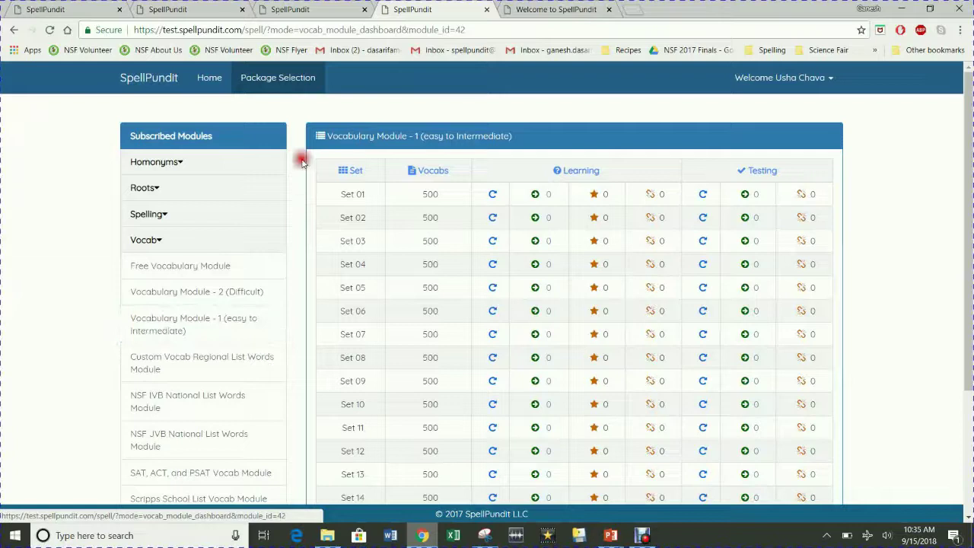
click(557, 9)
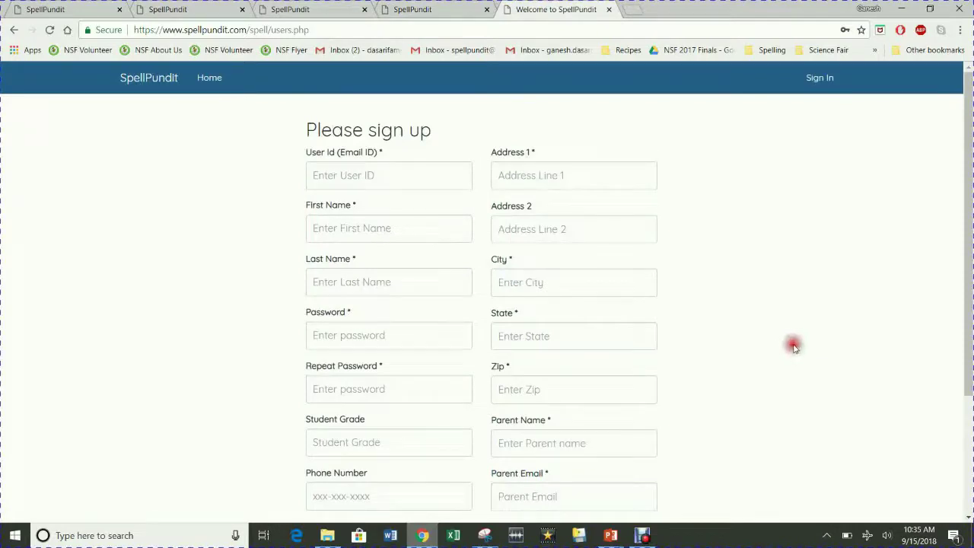
mouse_move(610, 536)
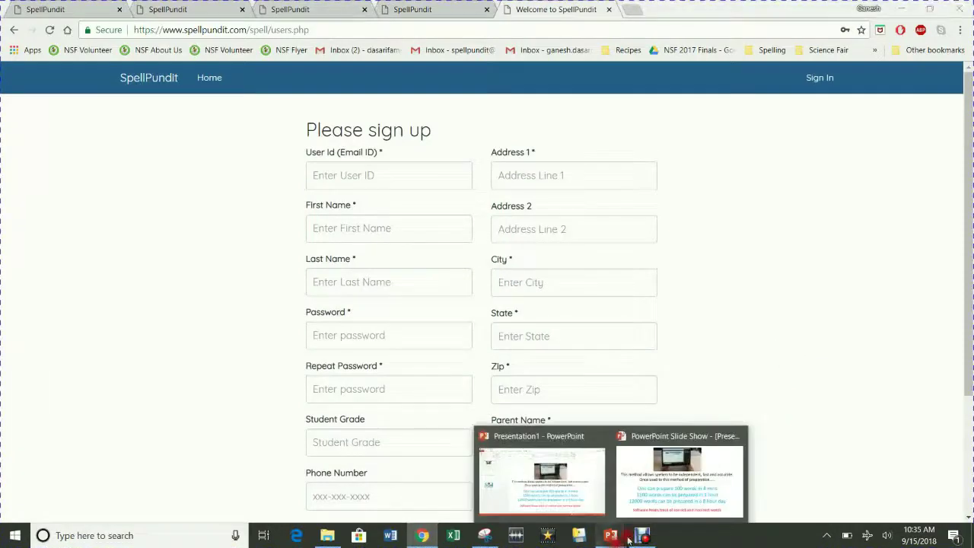
click(664, 488)
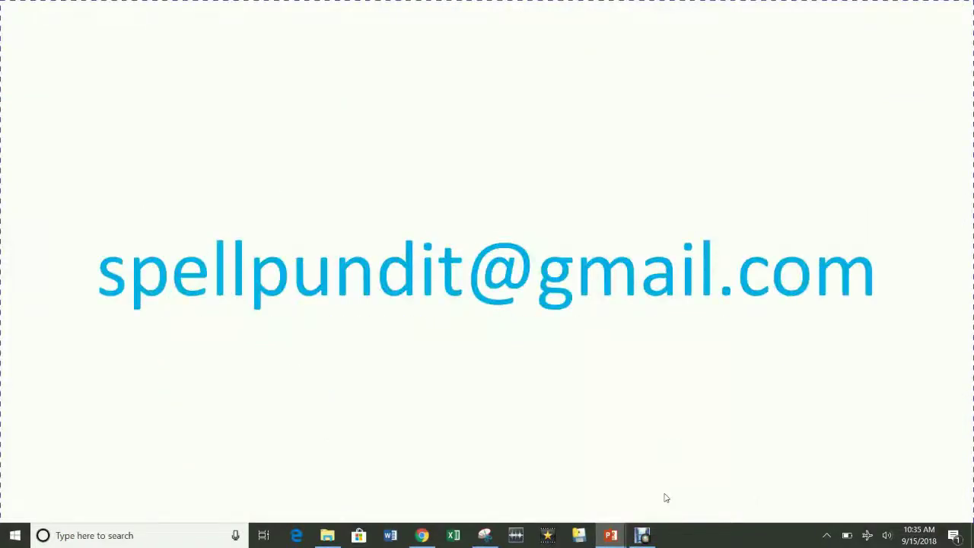
click(665, 498)
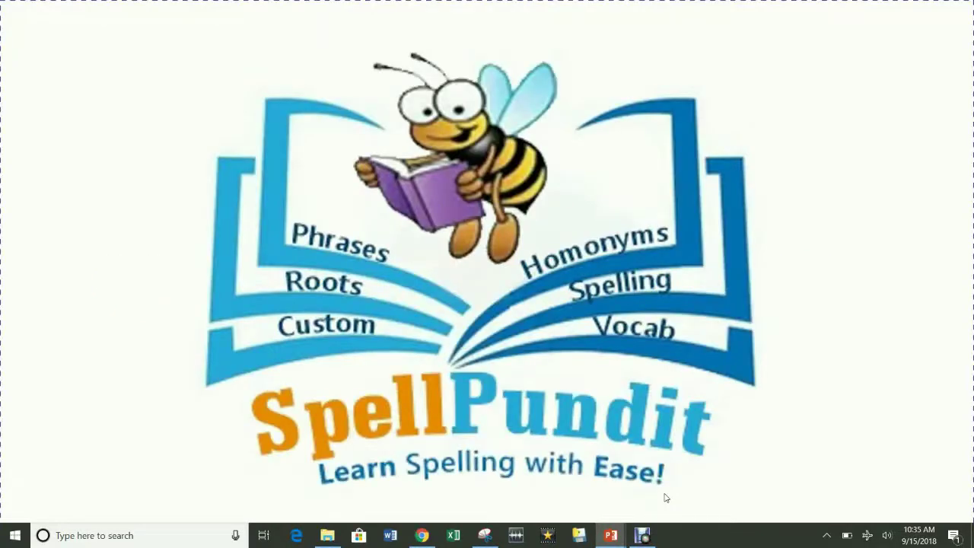